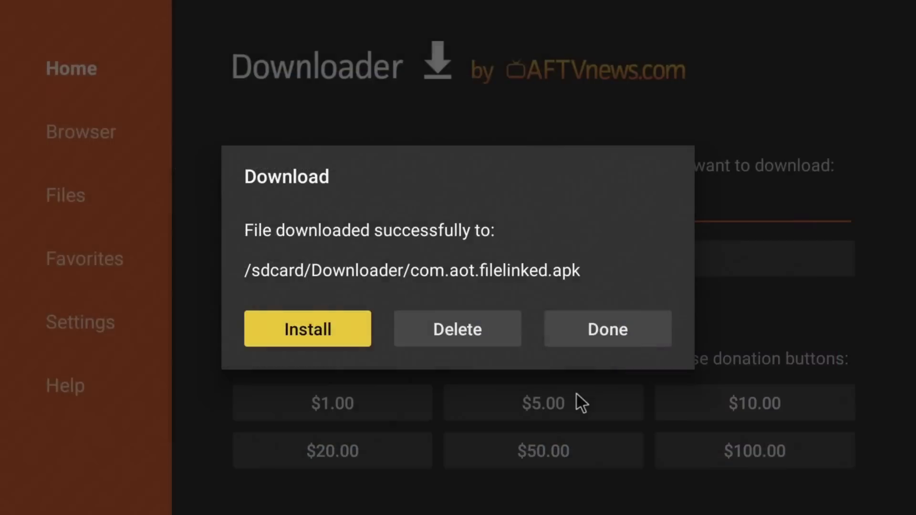
Step: Start installing the downloaded com.aot.filelinked.apk file
key("Return")
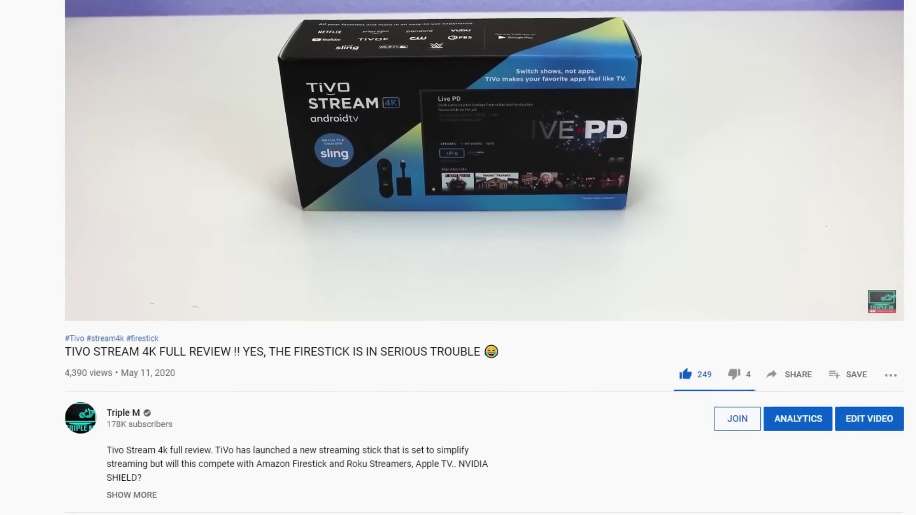
Step: Examine the description and viewer comments below the TiVo Stream 4K review video
scroll(484, 258, "down", 2)
scroll(484, 257, "down", 7)
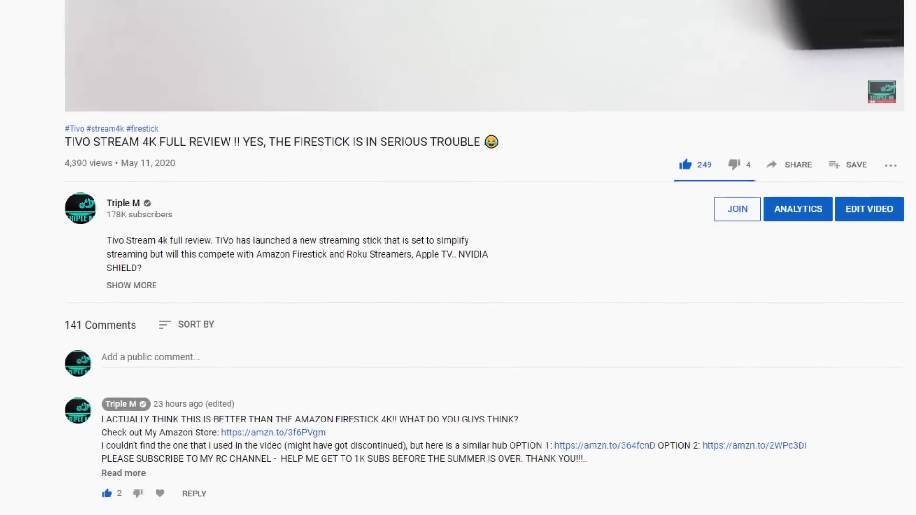
scroll(484, 257, "down", 9)
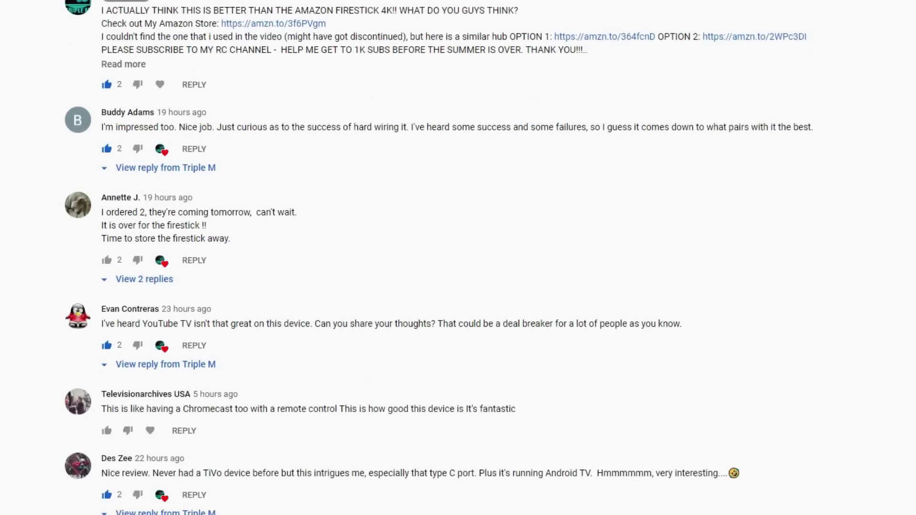
scroll(484, 257, "down", 8)
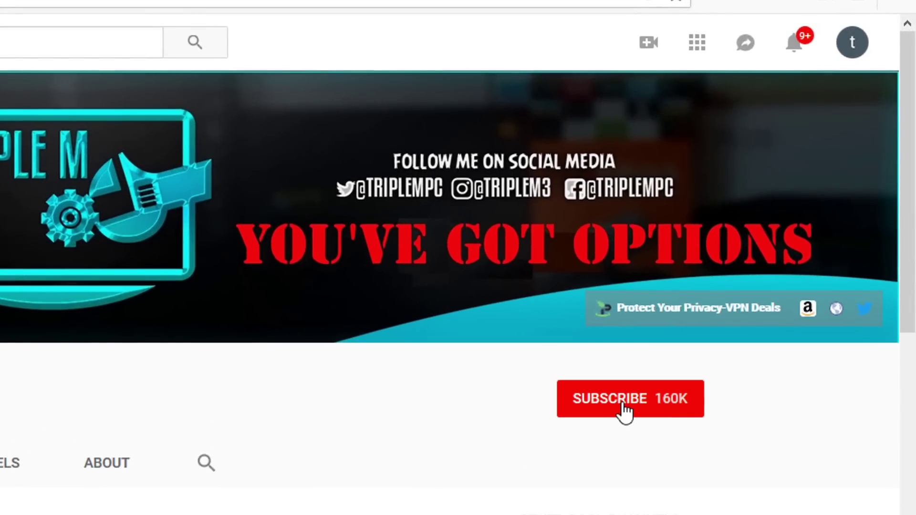
Step: Subscribe to the Triple M channel and turn on its notifications
left_click(623, 410)
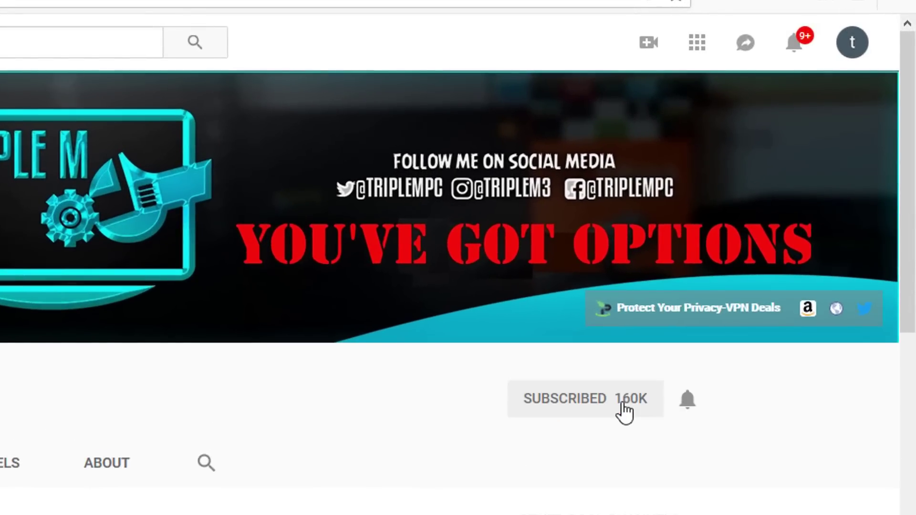
left_click(688, 410)
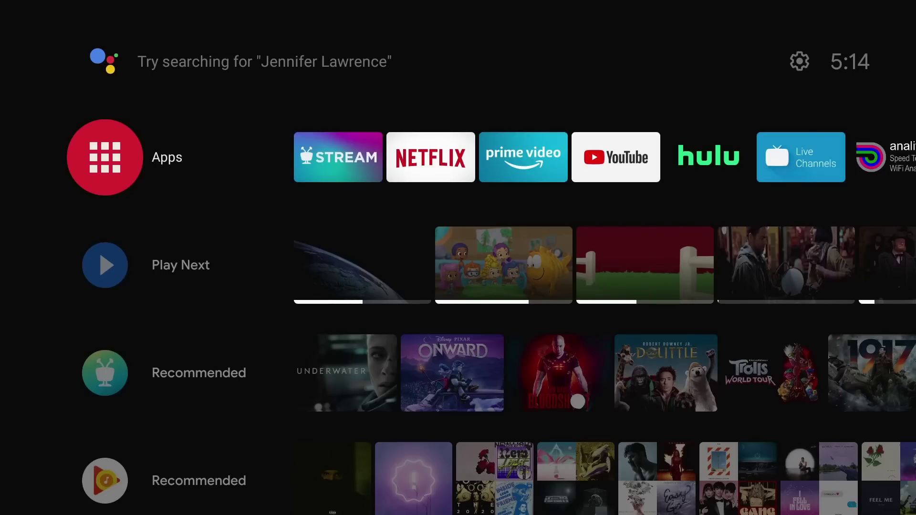
Step: Open the Device Preferences in the device settings from the home screen
key("Up")
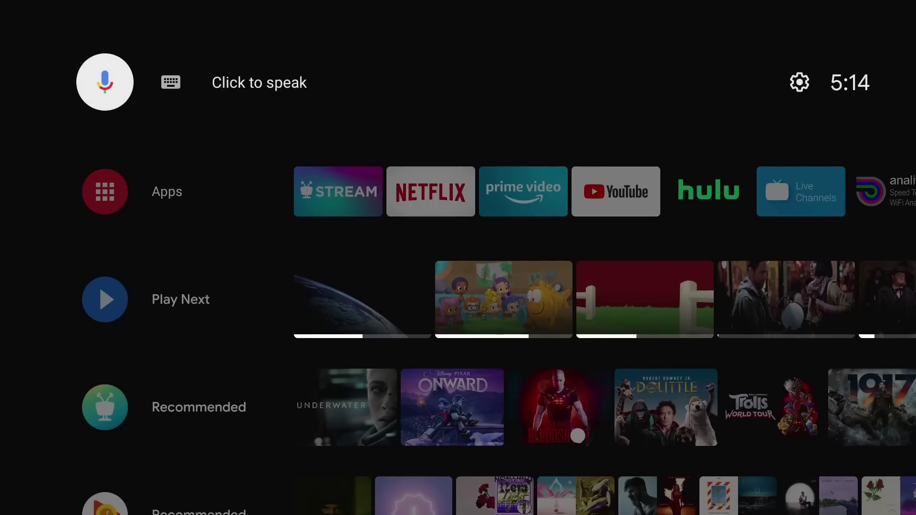
key("Right")
key("Right")
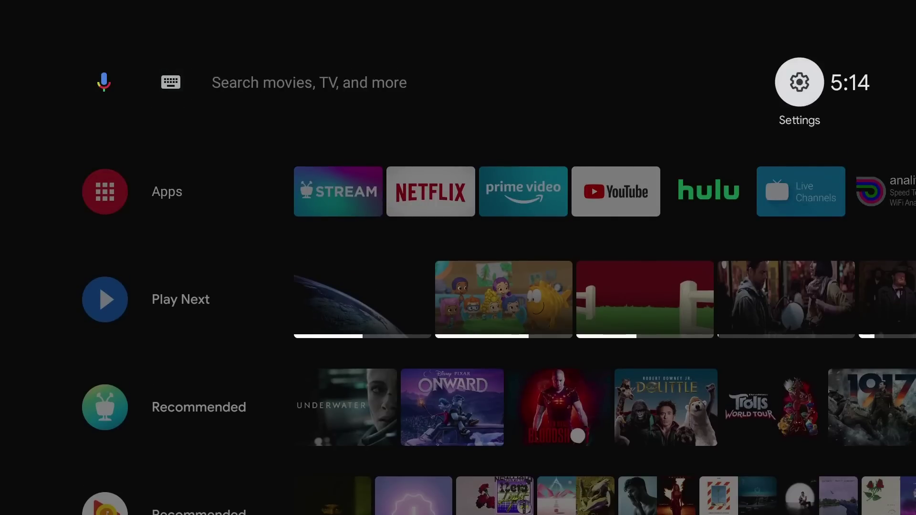
key("Return")
key("Down")
key("Down")
key("Down")
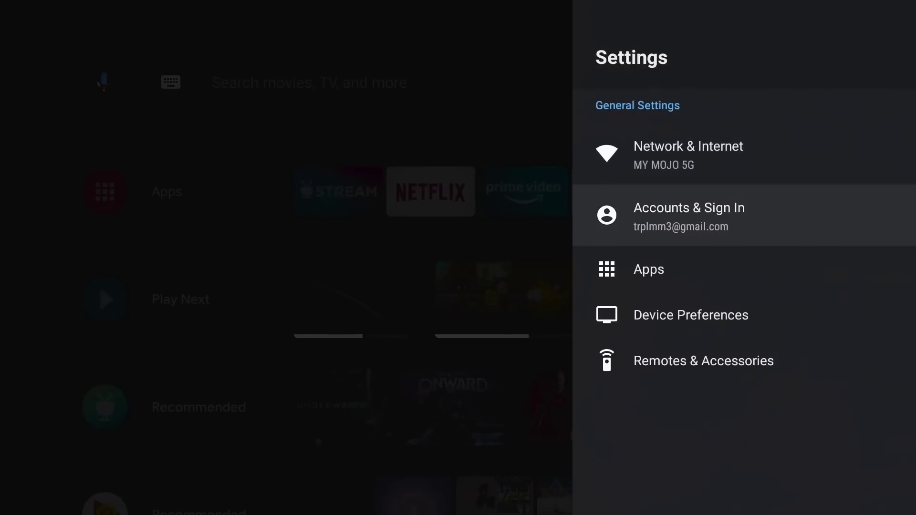
key("Return")
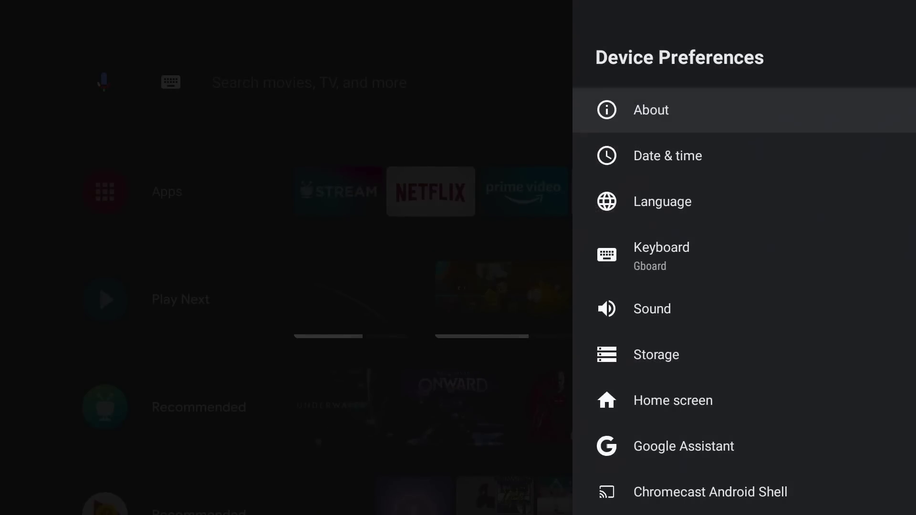
Step: Open the Storage settings within Device Preferences
key("Down")
key("Down")
key("Down")
key("Down")
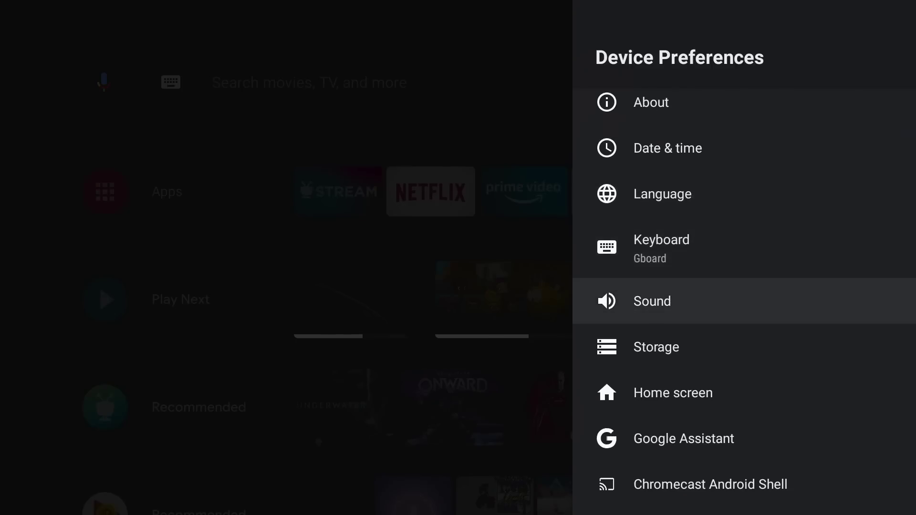
key("Down")
key("Return")
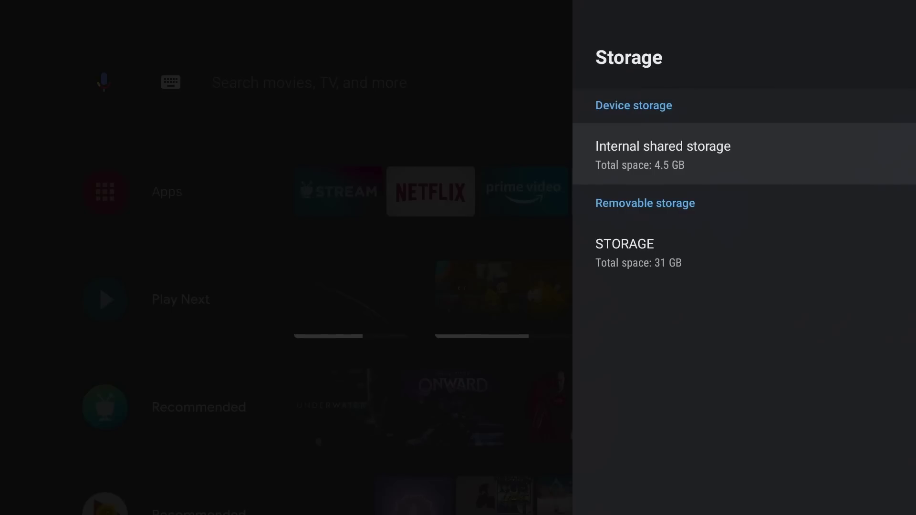
Step: Erase and format the removable drive STORAGE as device storage
key("Down")
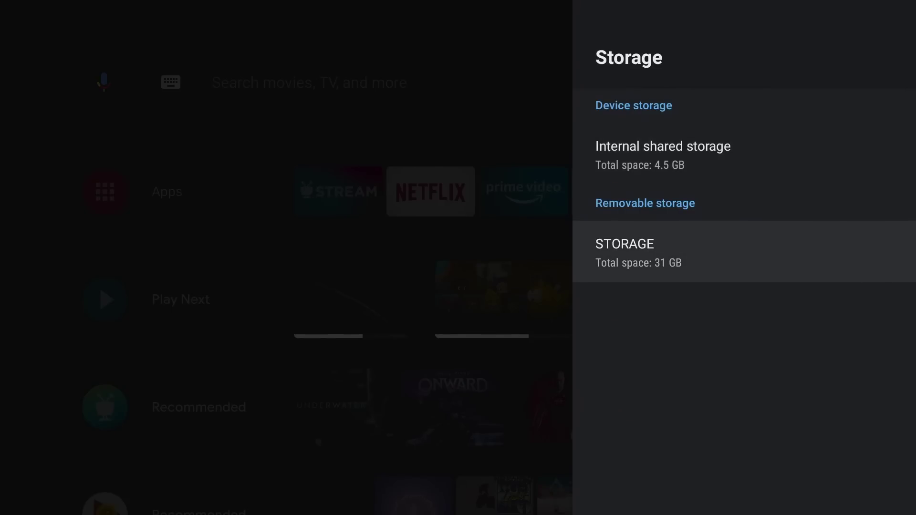
key("Return")
key("Down")
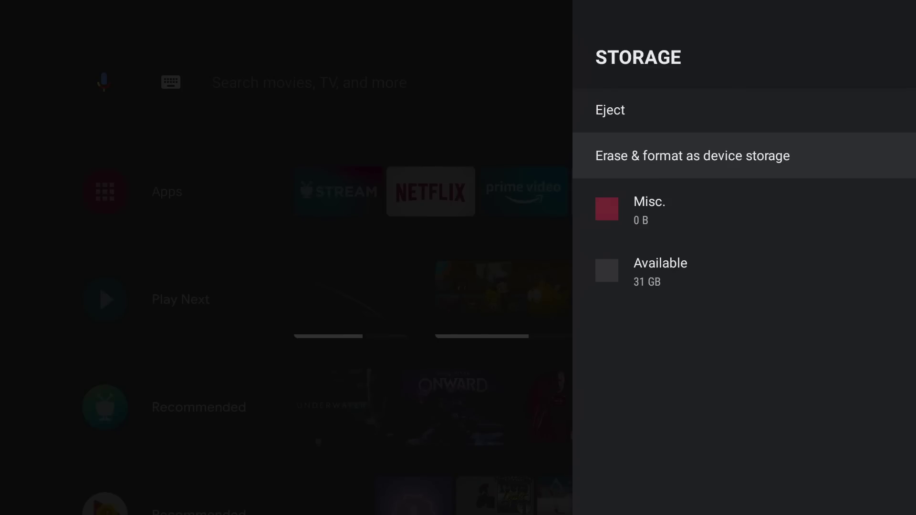
key("Return")
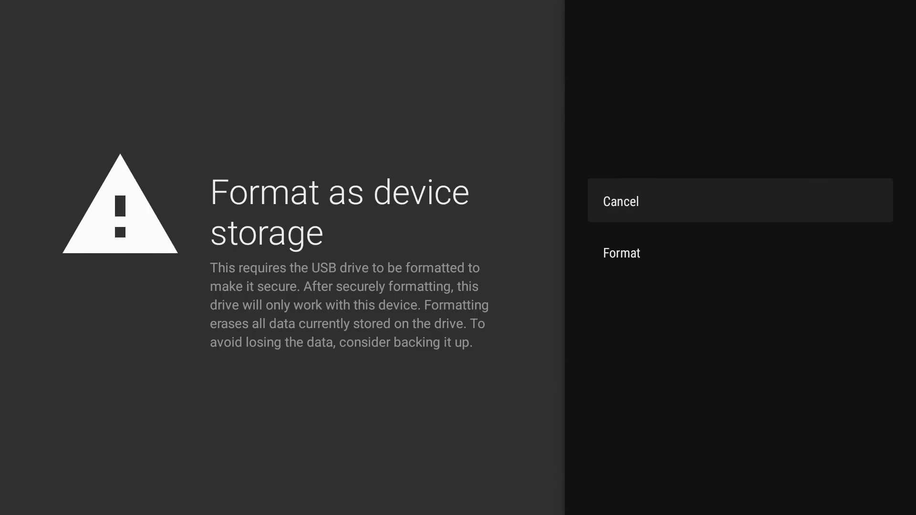
key("Down")
key("Return")
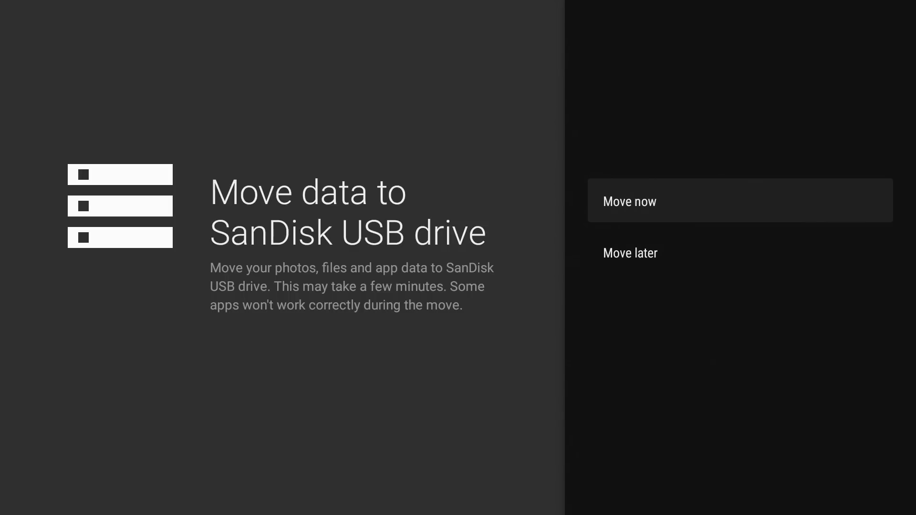
Step: Postpone moving the data to the SanDisk USB drive and leave the storage settings
key("Down")
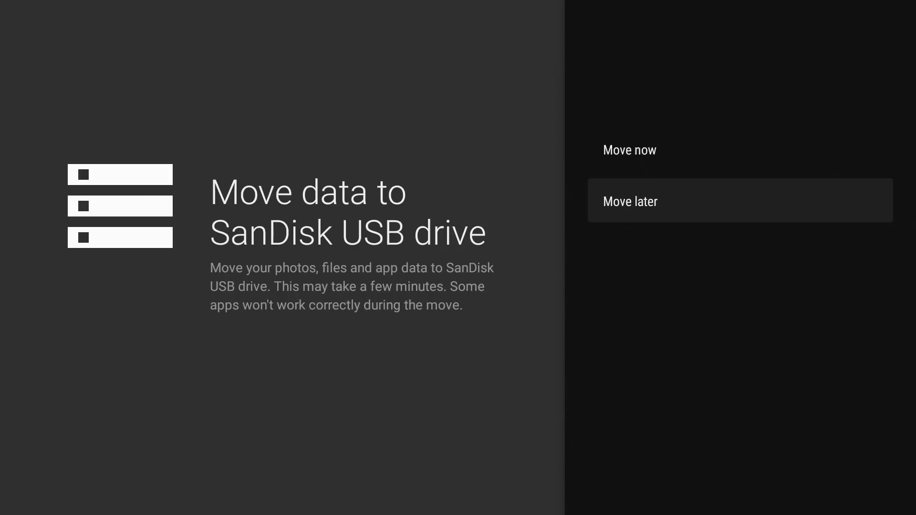
key("Return")
key("Up")
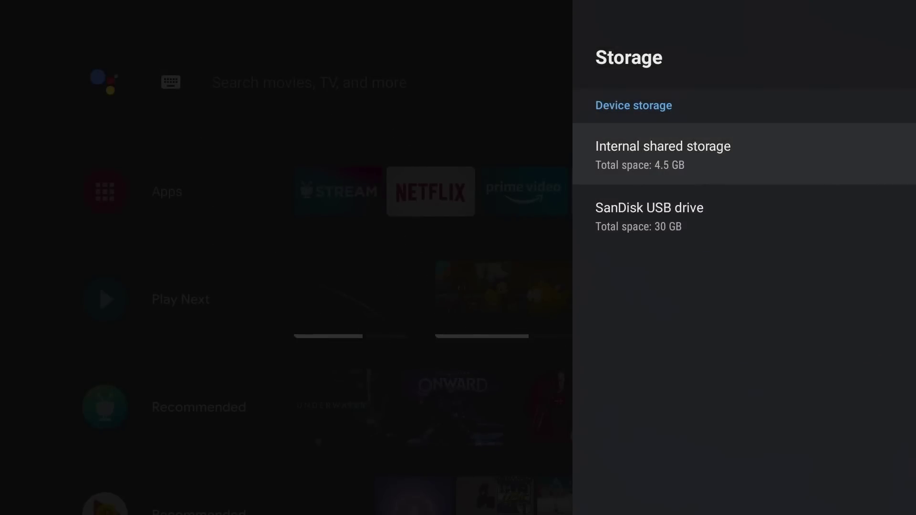
key("Escape")
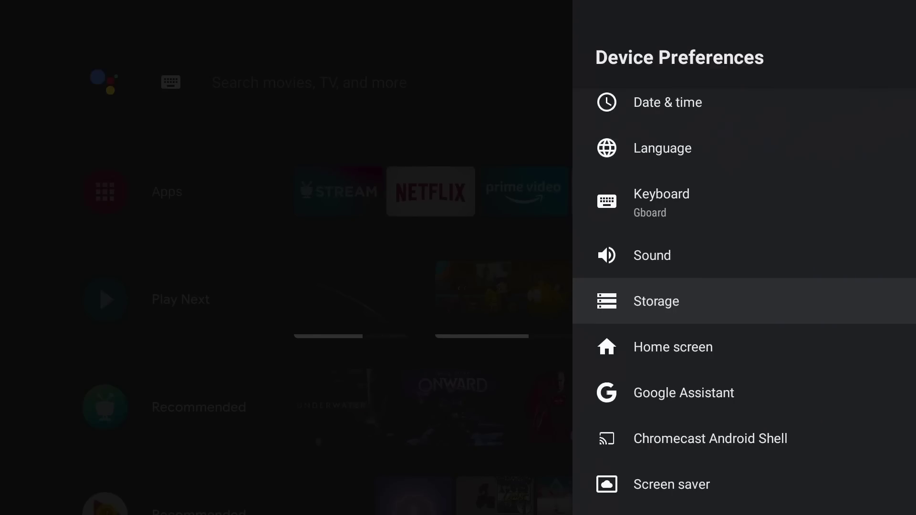
key("Escape")
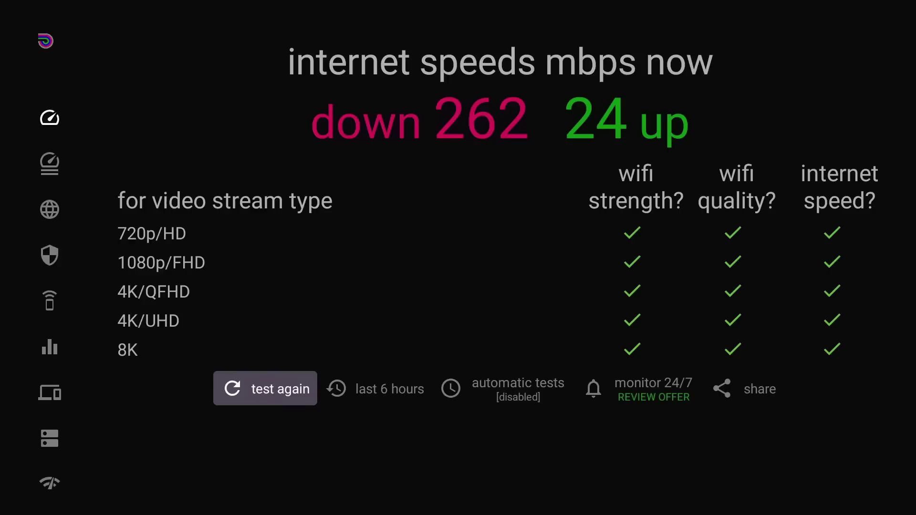
Step: Run a quick internet speed test in analiti, then leave the app
key("Left")
key("Return")
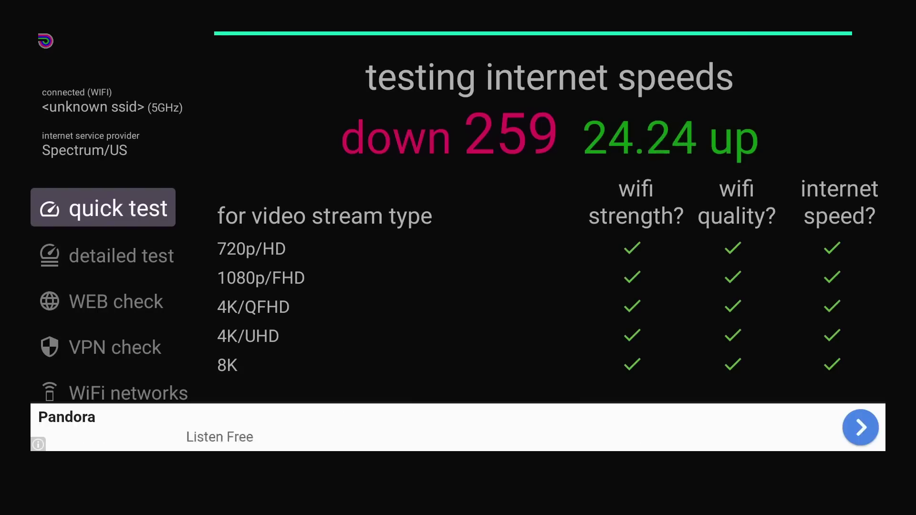
key("Escape")
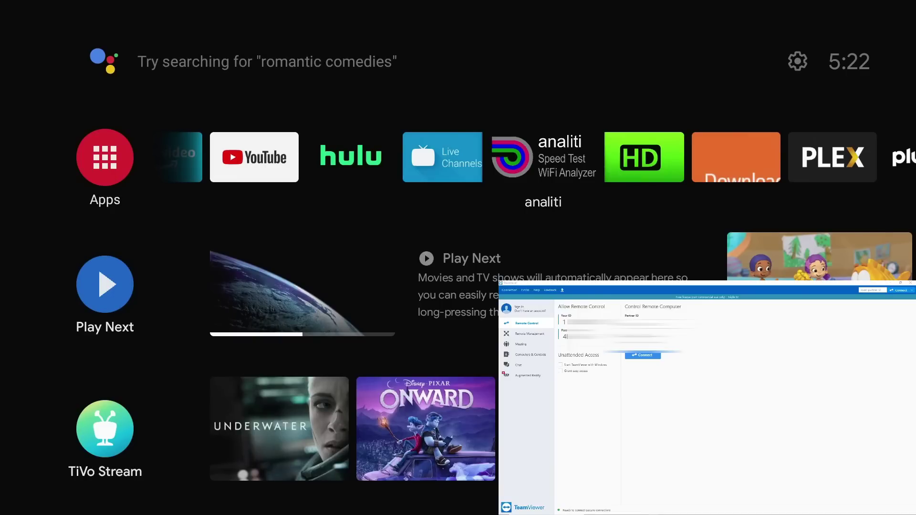
Step: Open the full list of installed apps from the home screen's Apps row
key("Left")
key("Left")
key("Left")
key("Left")
key("Left")
key("Left")
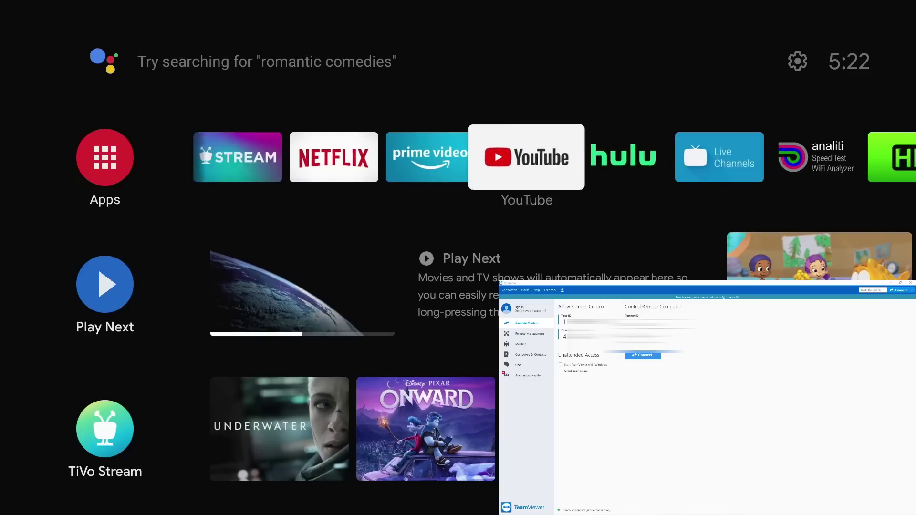
key("Left")
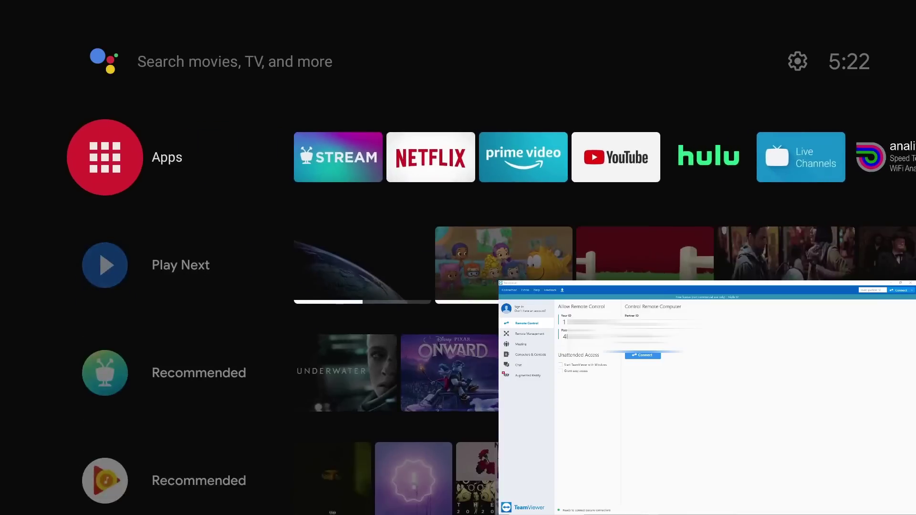
key("Return")
Step: Launch QuickSupport and allow it to capture the screen for the TeamViewer remote session
key("Down")
key("Down")
key("Down")
key("Down")
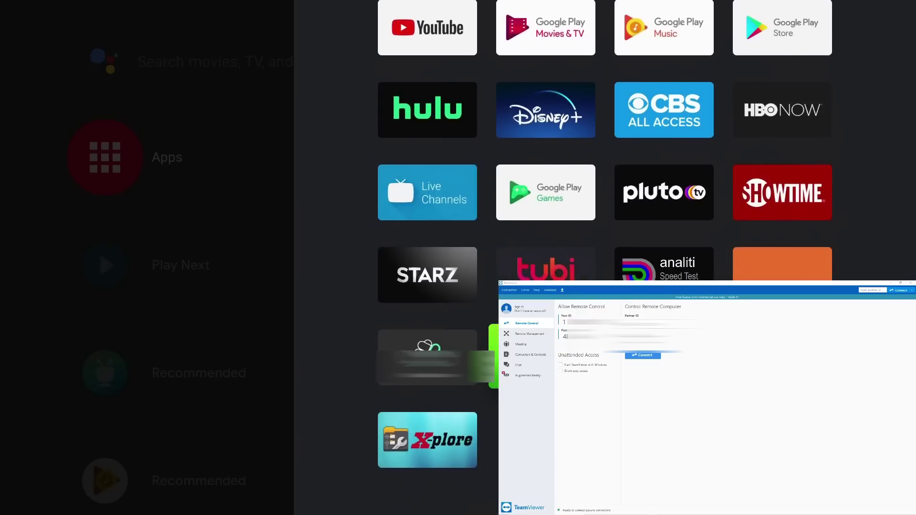
key("Return")
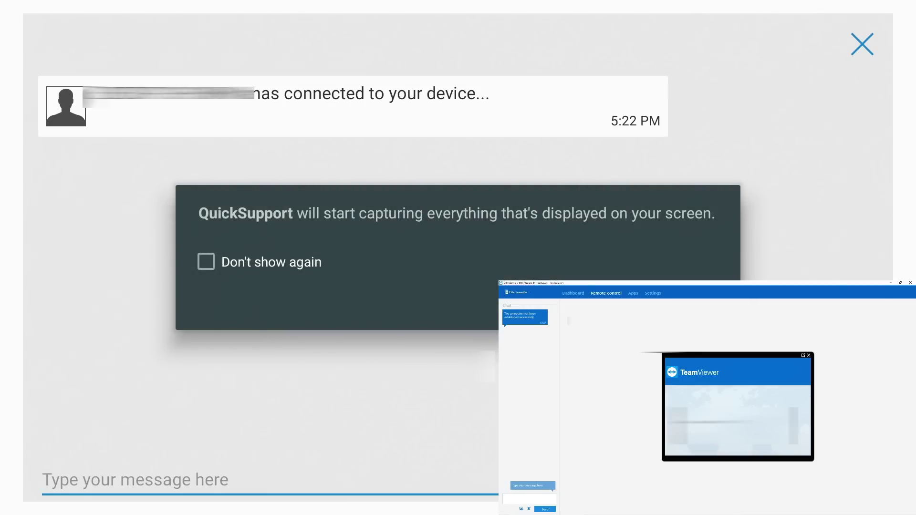
key("Return")
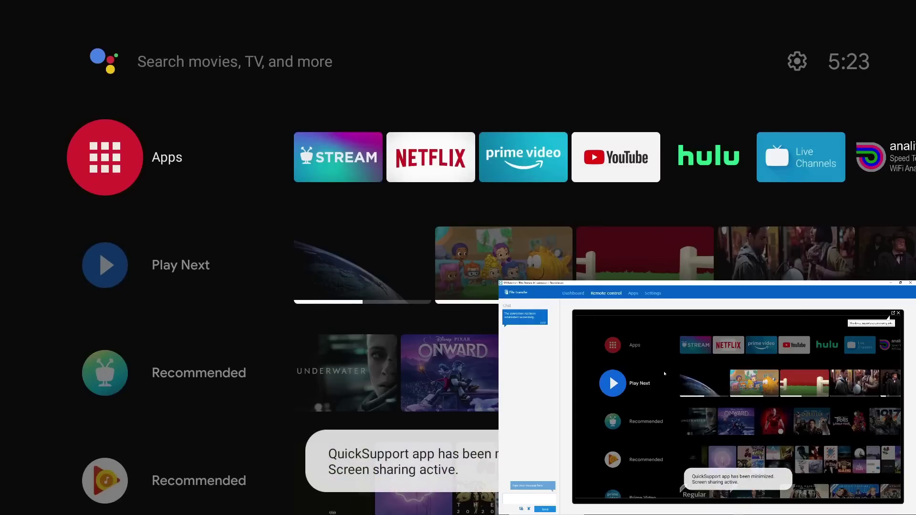
Step: Check the mirrored screen by moving down to the Google Play Music recommendations, and try the TeamViewer chat's extra functions
key("Down")
key("Down")
key("Down")
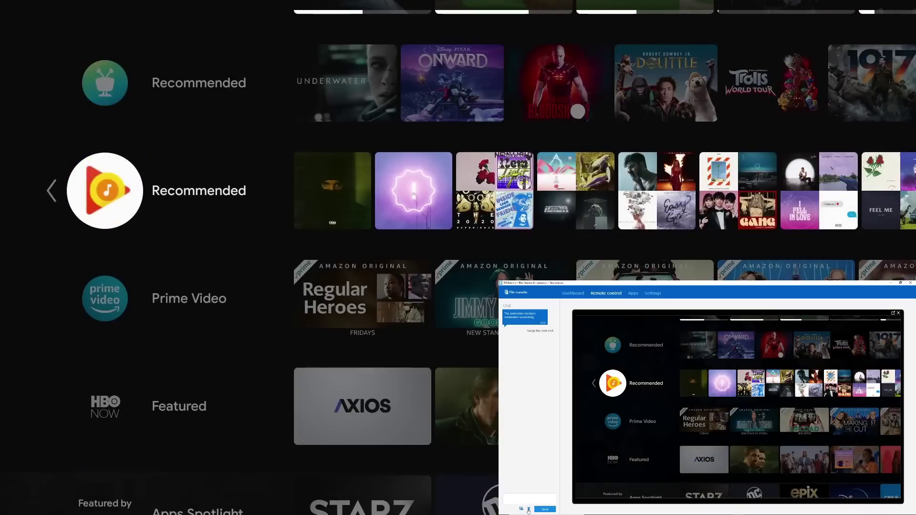
left_click(521, 509)
left_click(529, 429)
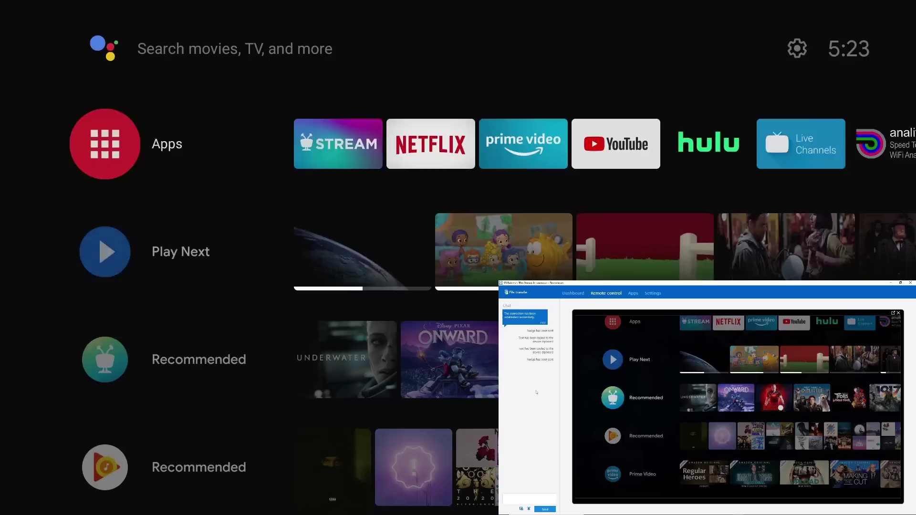
Step: Browse the home screen rows and app shortcuts to compare them with the mirrored view in TeamViewer
key("Up")
key("Up")
key("Up")
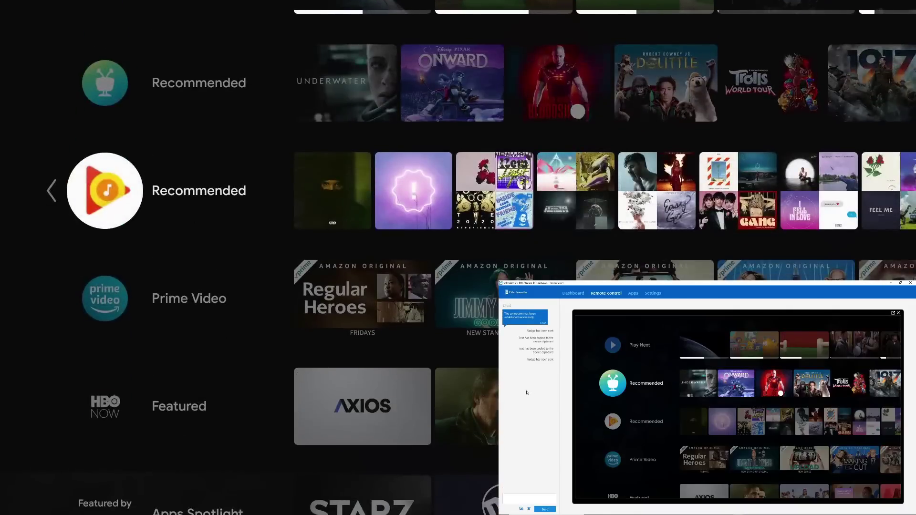
key("Right")
key("Right")
key("Right")
key("Right")
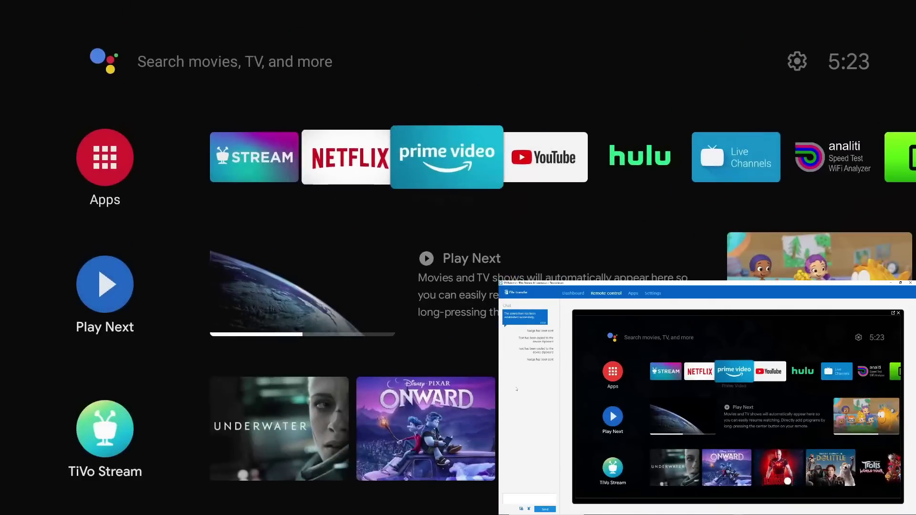
key("Up")
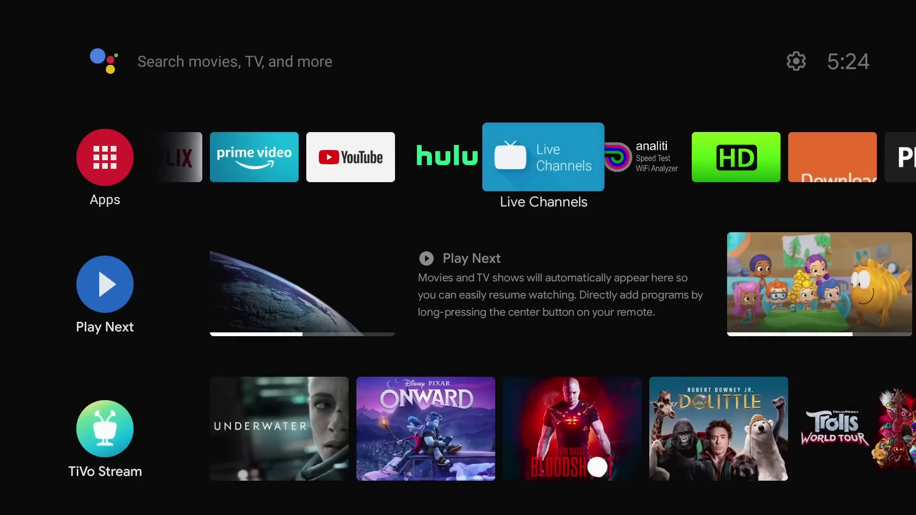
Step: Launch Live Channels and flip through the broadcasts on channels 18-1 and 18-3
key("Return")
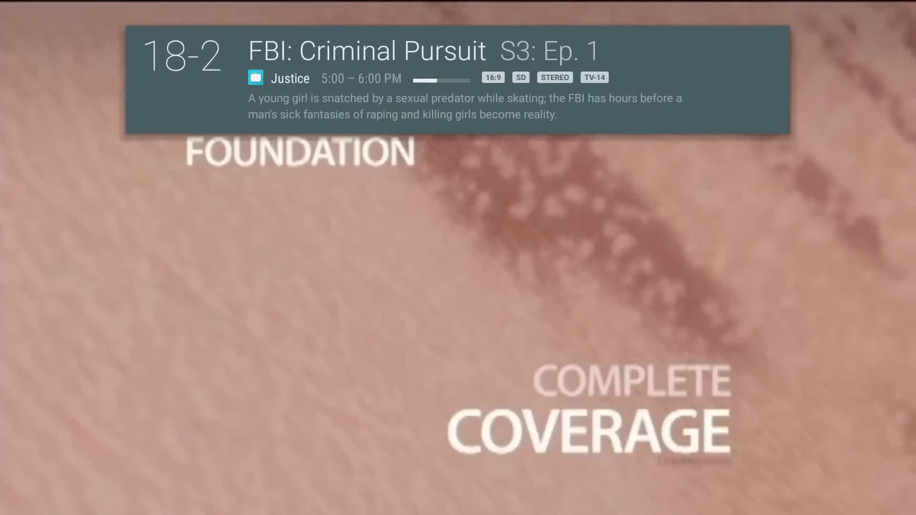
key("Down")
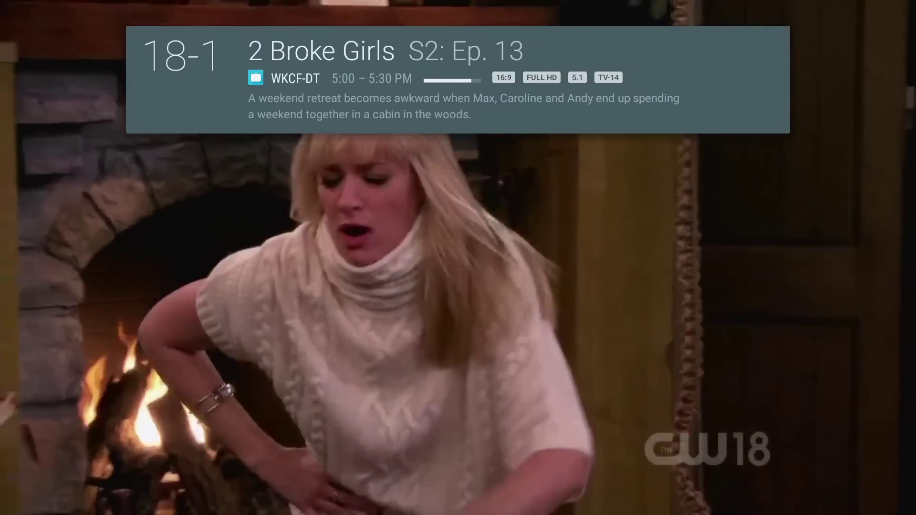
key("Up")
key("Up")
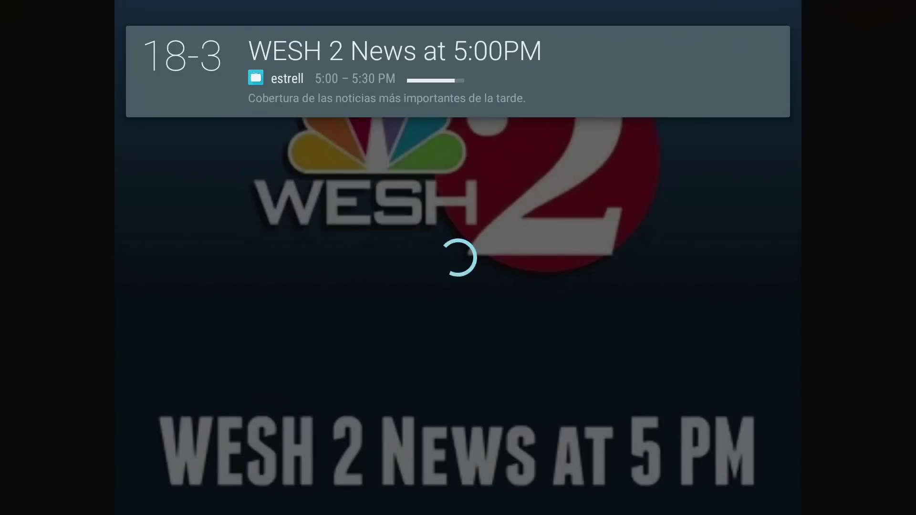
Step: Tune up to the broadcasts on channels 26-1 and 26-2, and return to the home screen
key("Up")
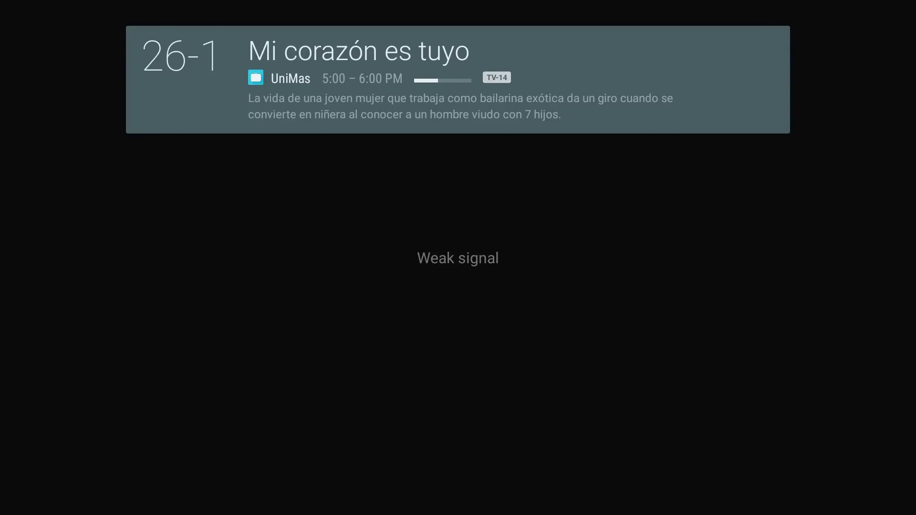
key("Up")
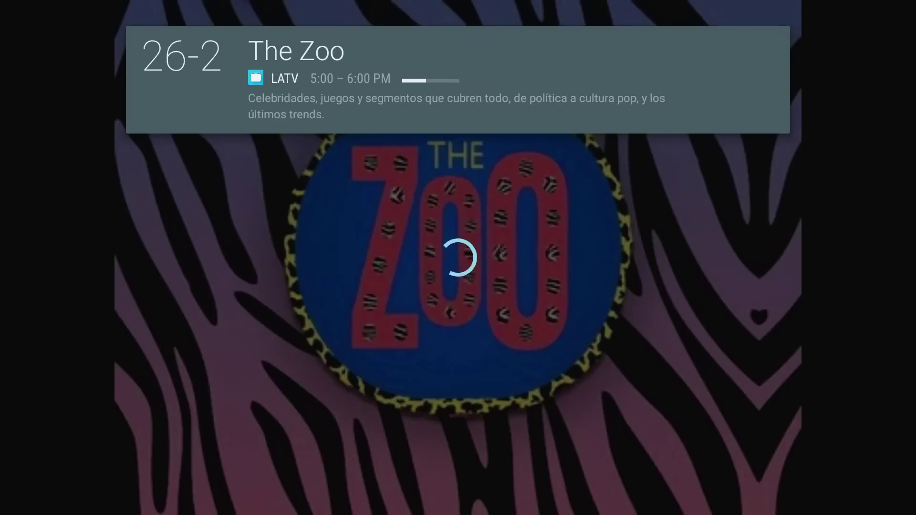
key("Escape")
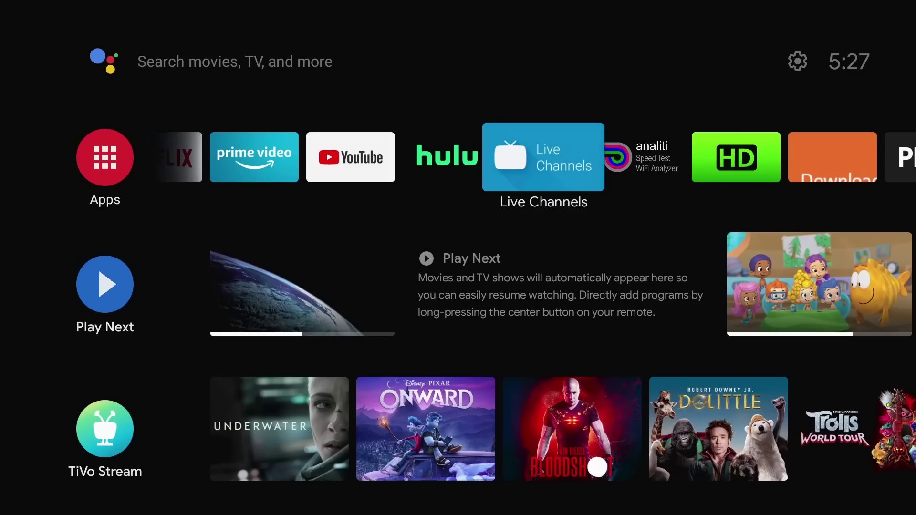
Step: Relaunch Live Channels from the home screen's app shortcuts
key("Right")
key("Right")
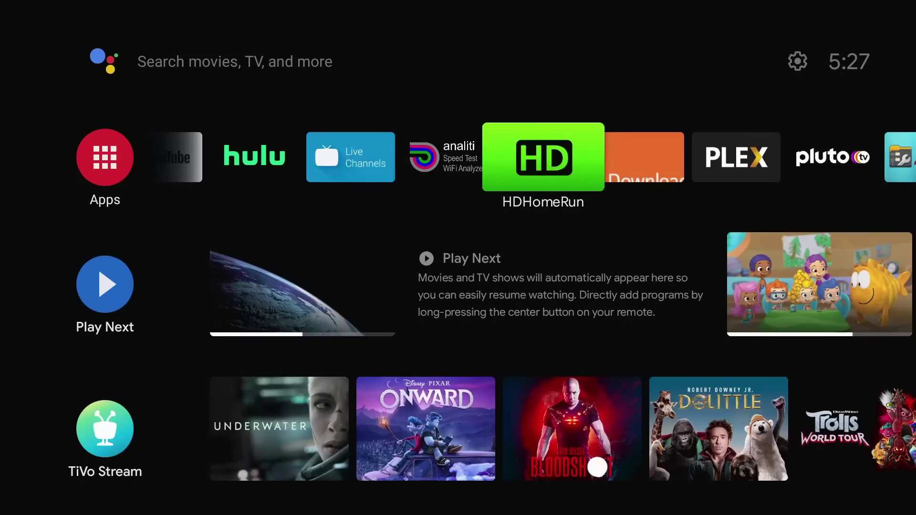
key("Left")
key("Left")
key("Return")
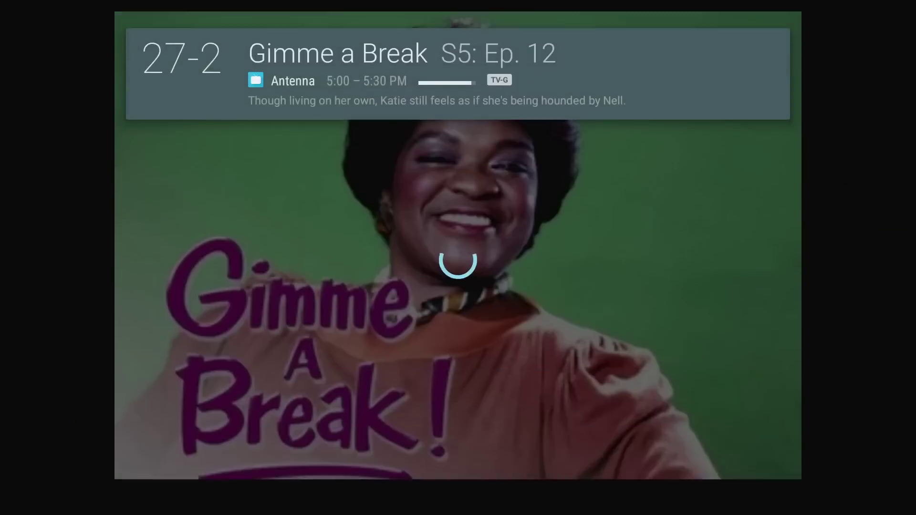
Step: Flip down the channel list to Pluto TV channels 902 and 785, and leave Live Channels
key("Down")
key("Down")
key("Down")
key("Down")
key("Down")
key("Down")
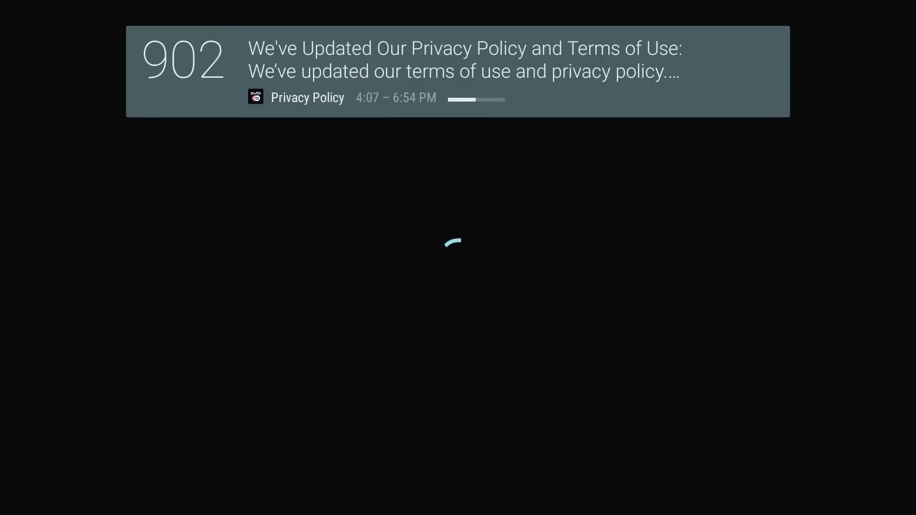
key("Down")
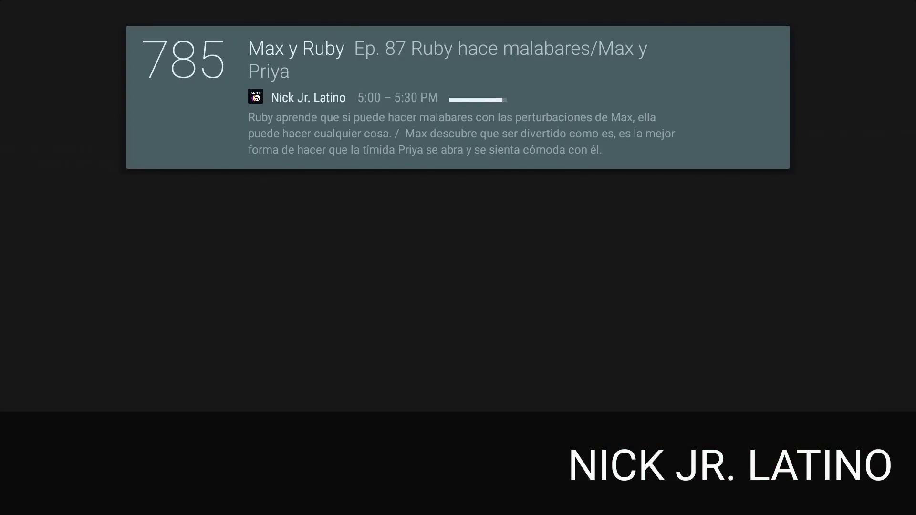
key("Escape")
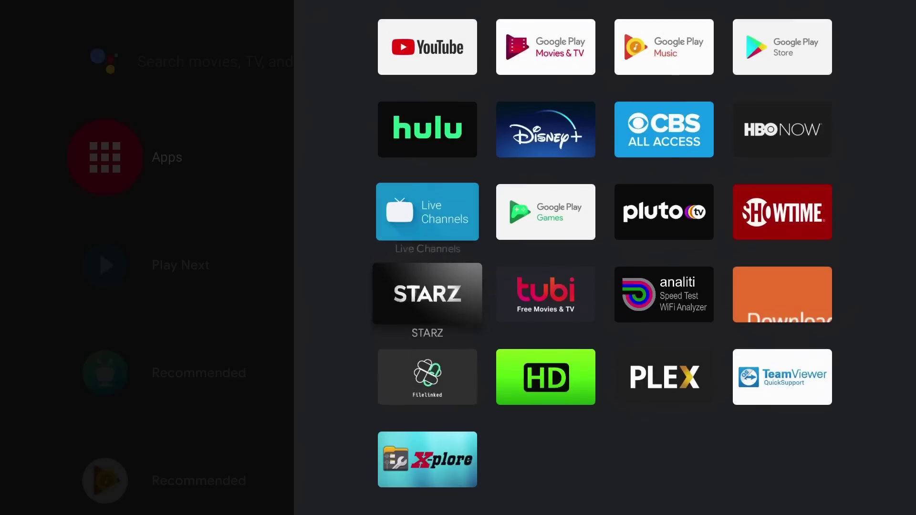
Step: Open the Google Play Store from the full list of installed apps
key("Up")
key("Up")
key("Up")
key("Up")
key("Right")
key("Right")
key("Right")
key("Up")
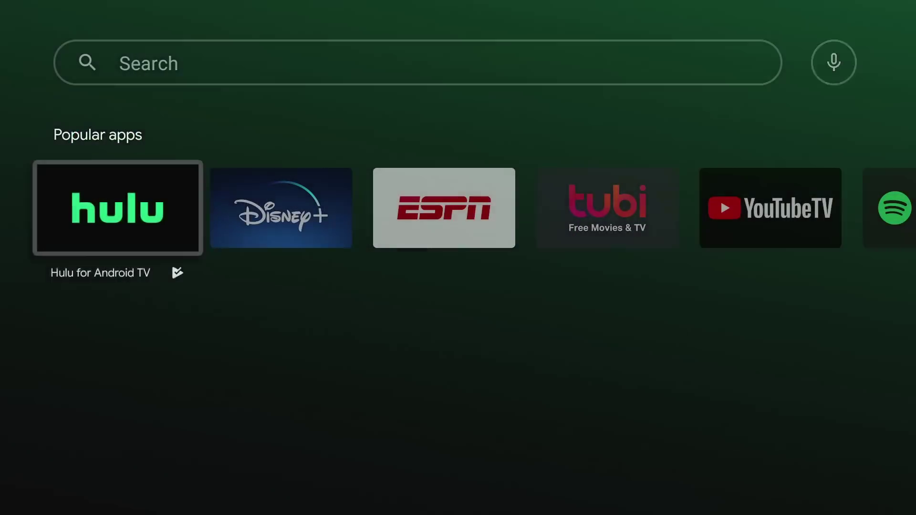
Step: Install YouTube TV from the store's Popular apps and open the app to its sign-in options
key("Right")
key("Right")
key("Right")
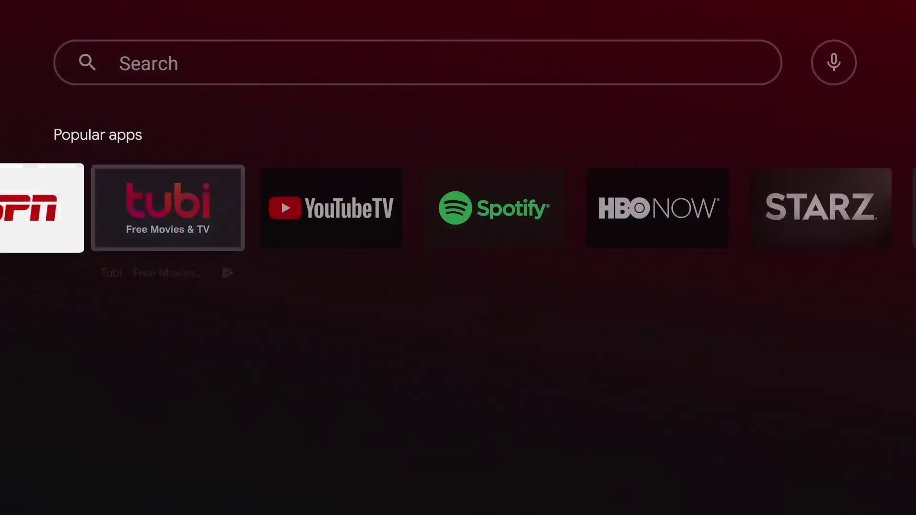
key("Right")
key("Return")
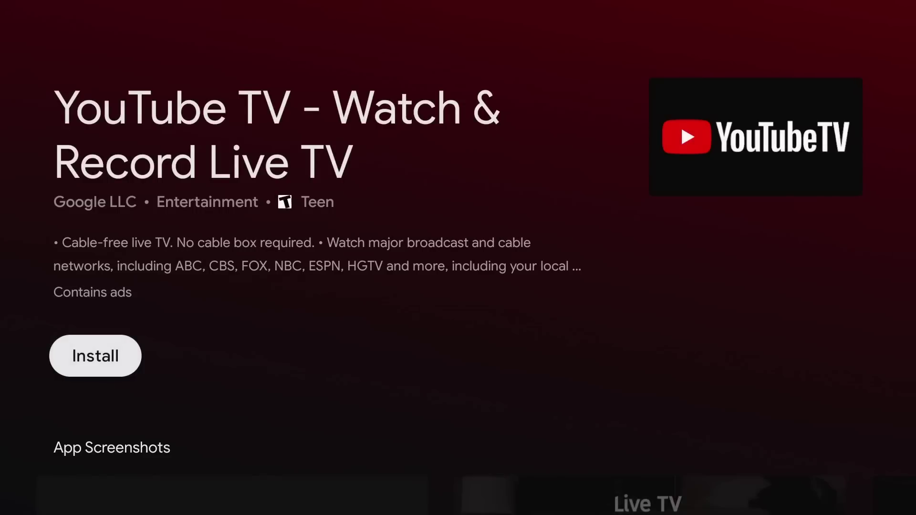
key("Return")
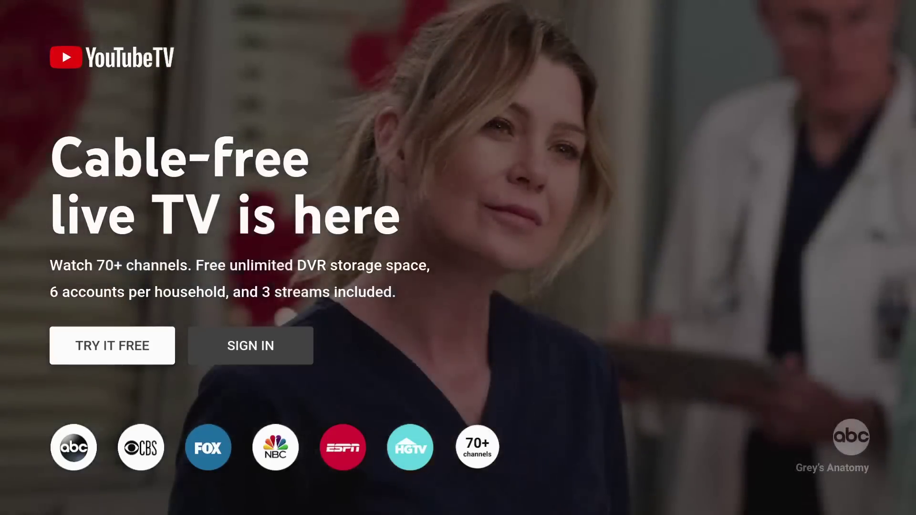
key("Right")
key("Left")
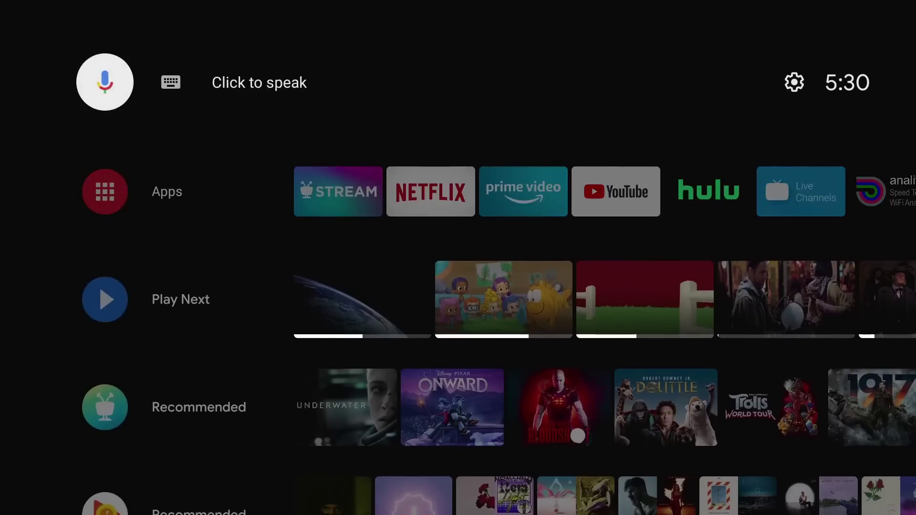
Step: Move through the home screen rows to the TiVo Stream recommendations and launch TiVo Stream
key("Right")
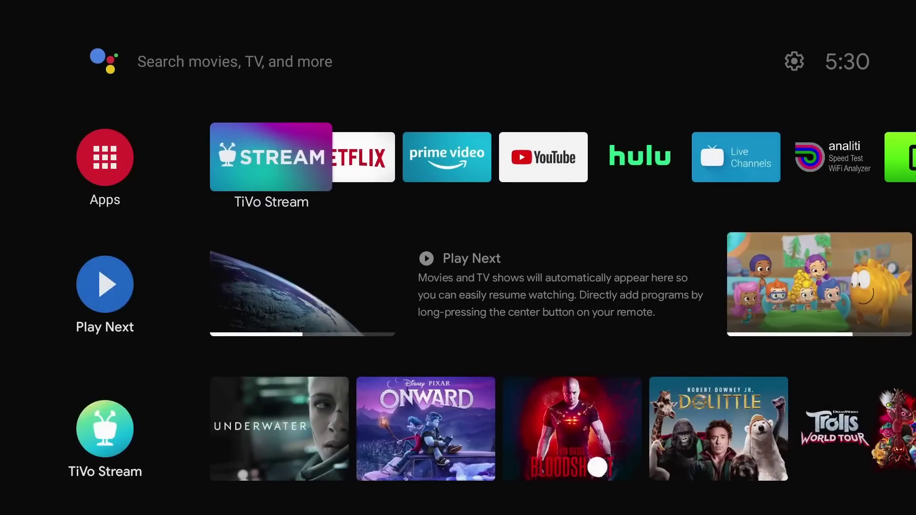
key("Left")
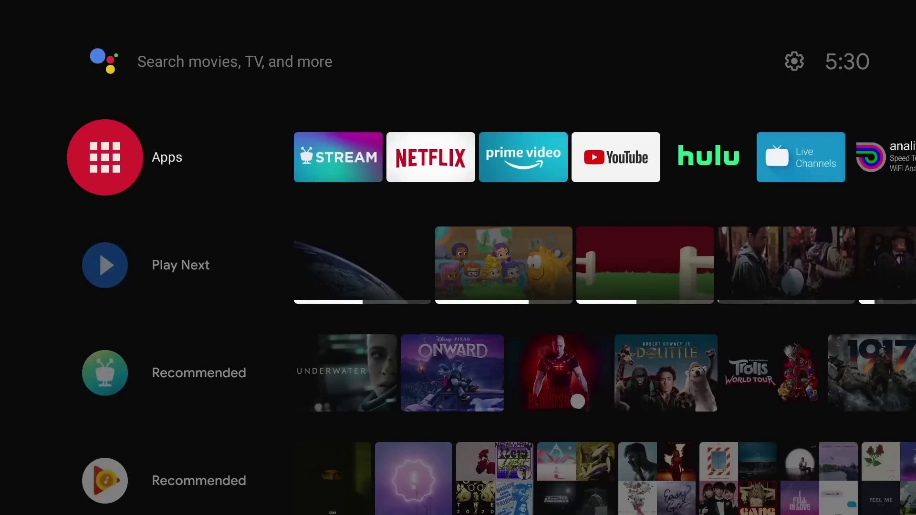
key("Right")
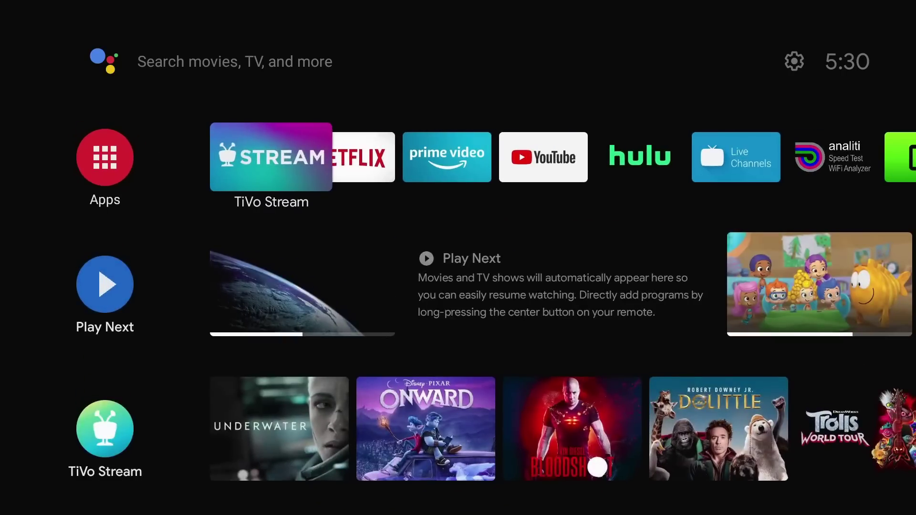
key("Down")
key("Down")
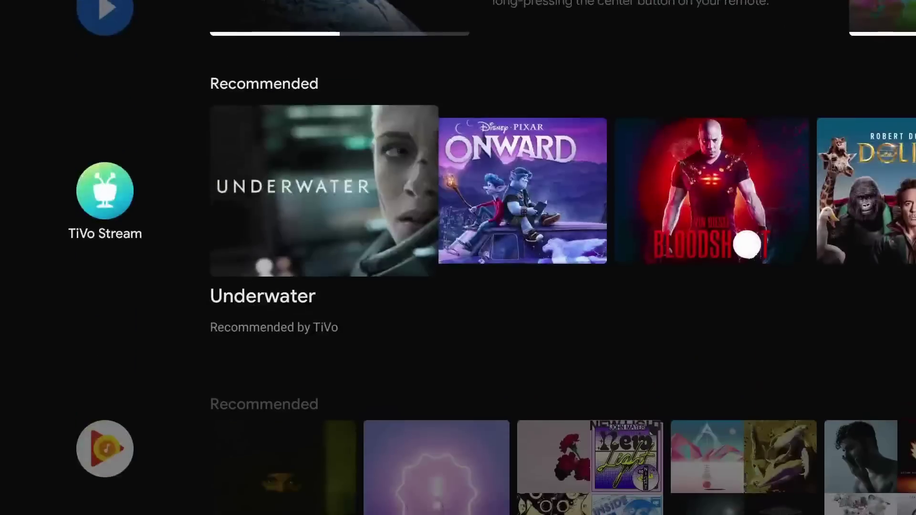
key("Left")
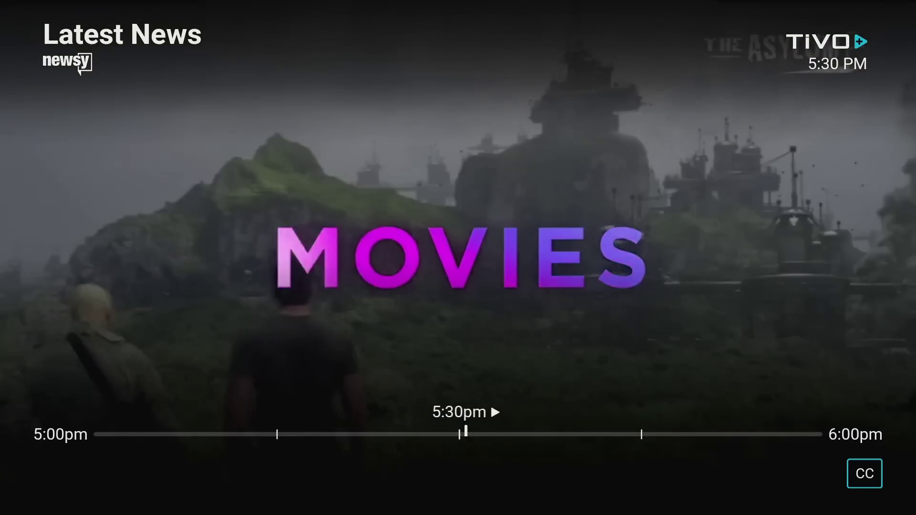
Step: Leave the live Newsy playback and open TiVo Stream's Guide
key("Escape")
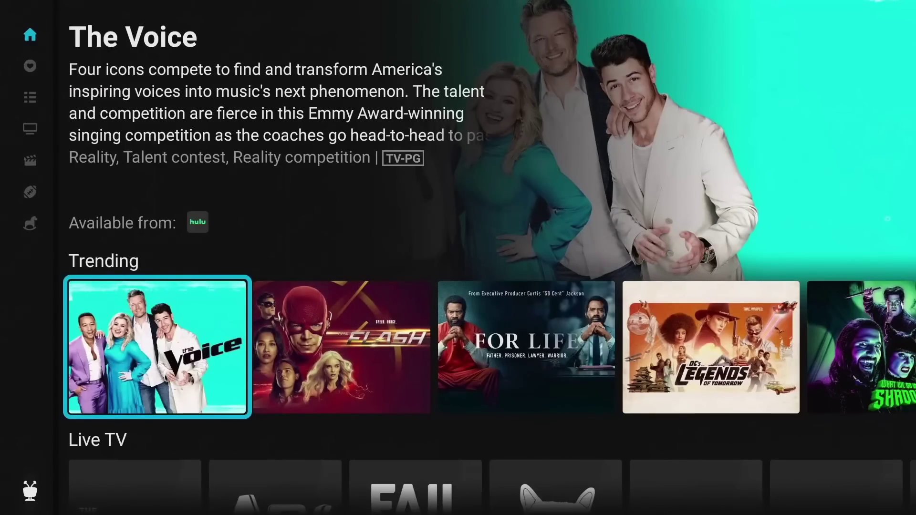
key("Left")
key("Down")
key("Down")
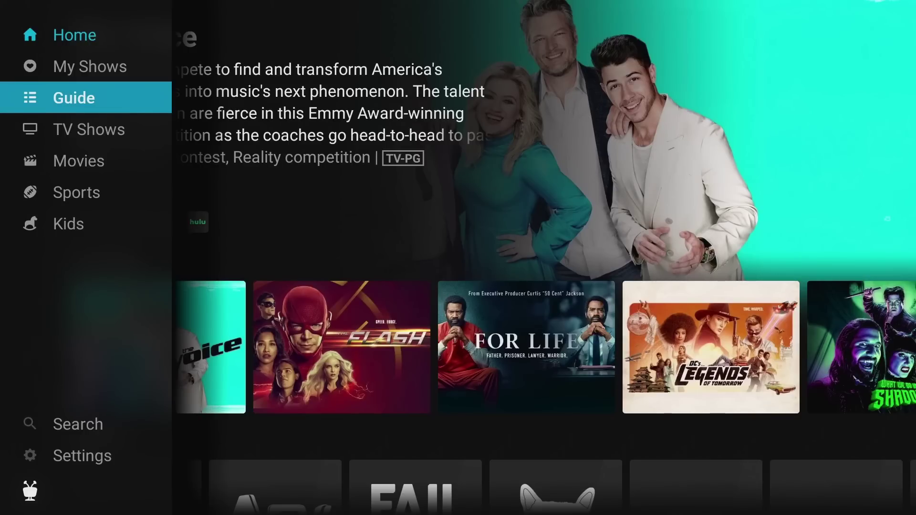
key("Return")
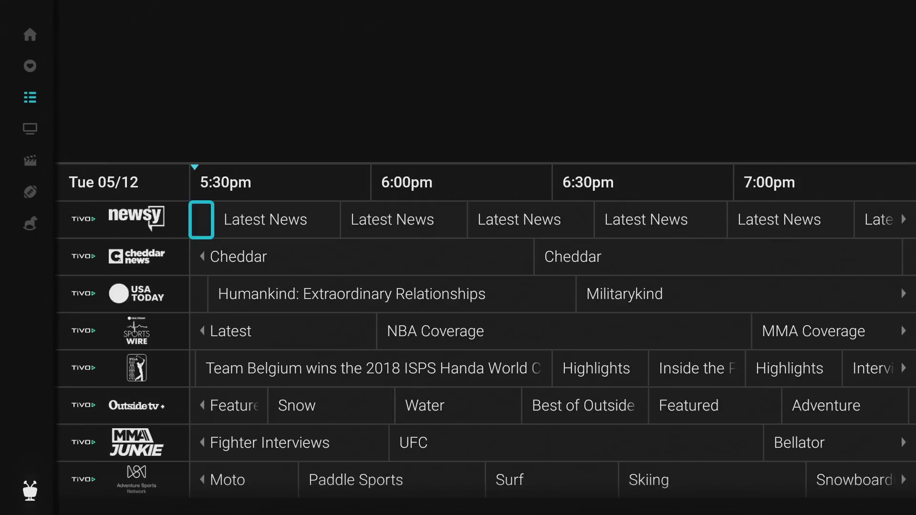
Step: Examine the guide listings from the Newsy channel through FilmRise Classic TV
key("Down")
key("Down")
key("Down")
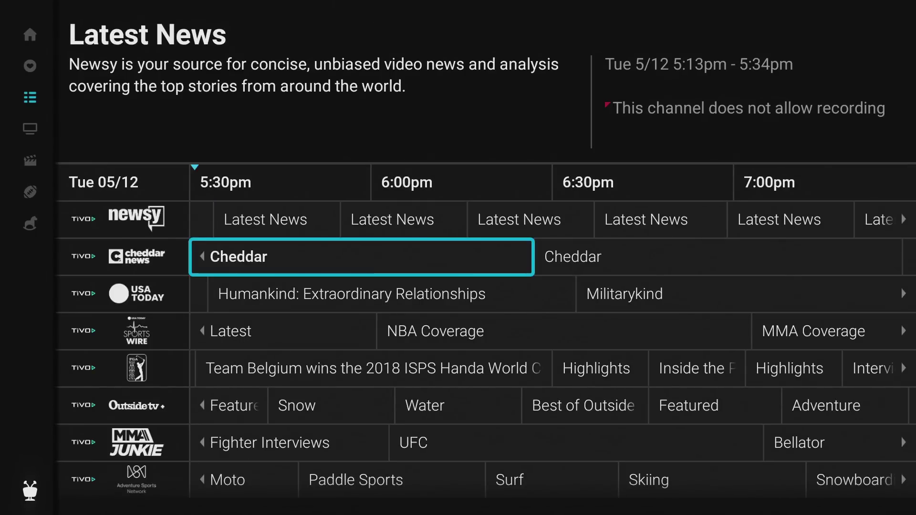
key("Down")
key("Down")
key("Down")
key("Down")
key("Down")
key("Down")
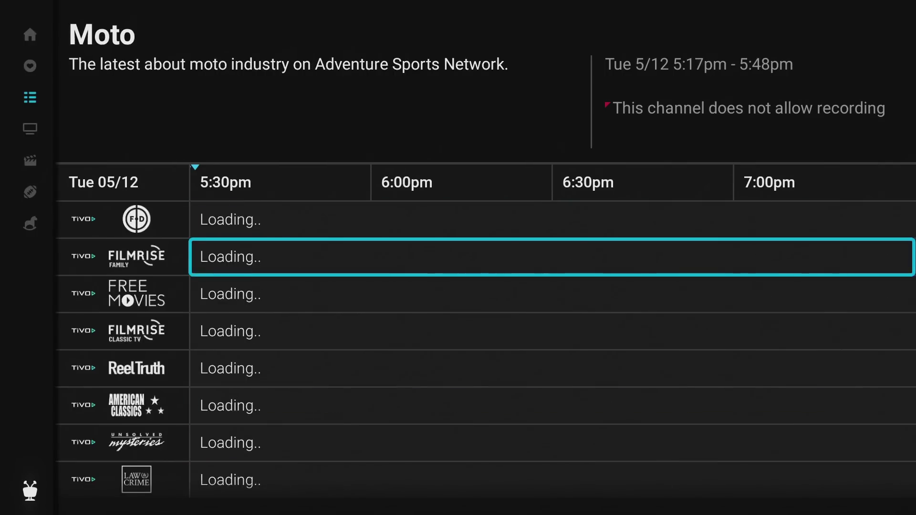
key("Down")
key("Down")
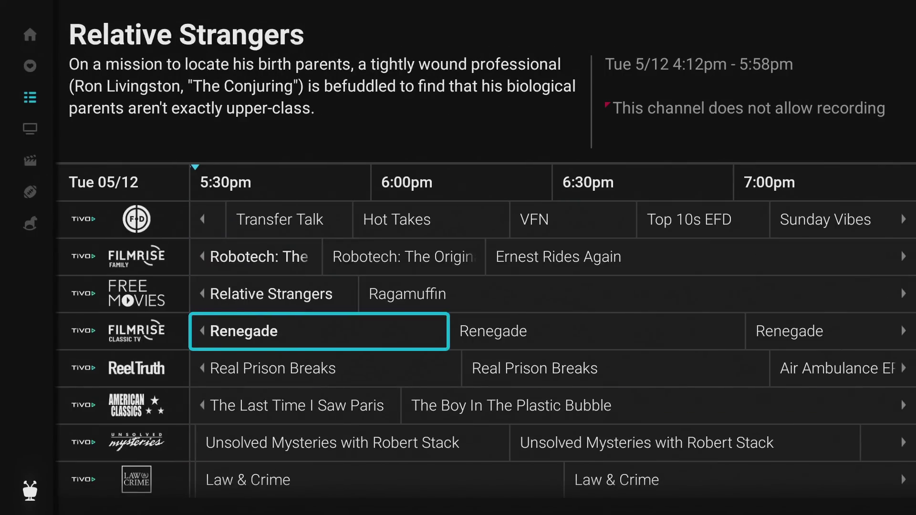
key("Down")
key("Up")
key("Up")
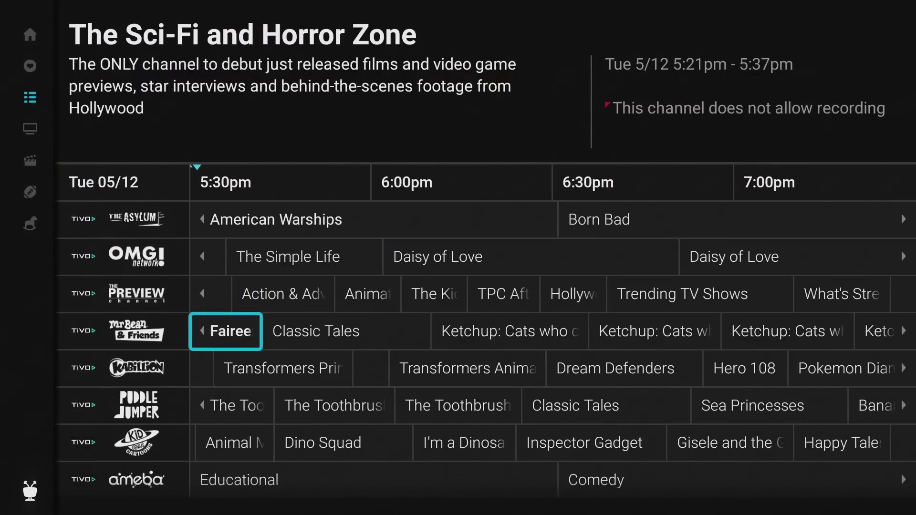
Step: Examine the kids, food and travel listings in the guide, from Mr Bean & Friends through Kitchen Nightmares
key("Down")
key("Down")
key("Down")
key("Down")
key("Down")
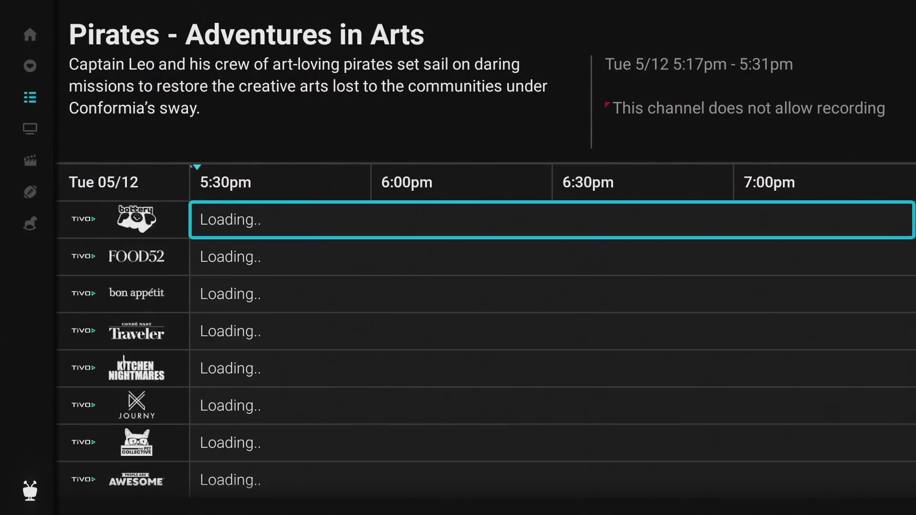
key("Down")
key("Down")
key("Down")
key("Down")
key("Down")
key("Down")
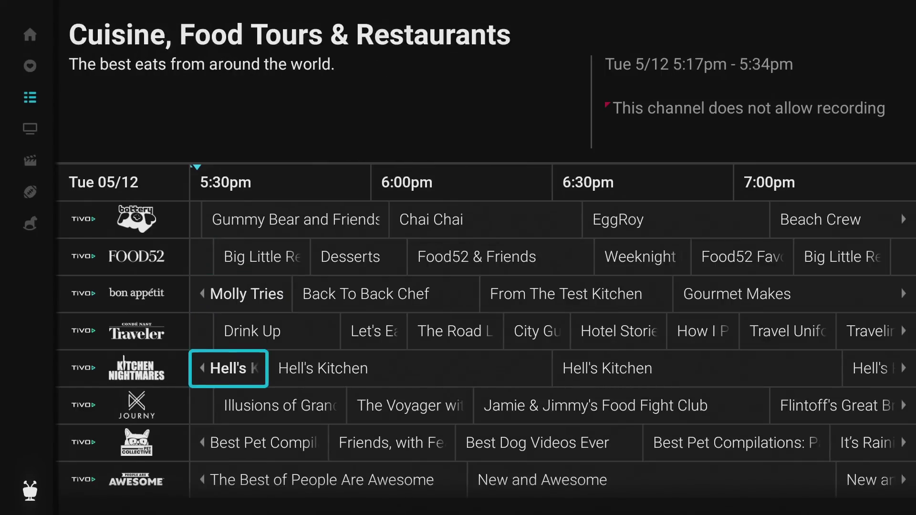
Step: Open the Movies section, browse its Trending Movies and Movies With Mythical Creatures rows, and return to the home screen
key("Down")
key("Down")
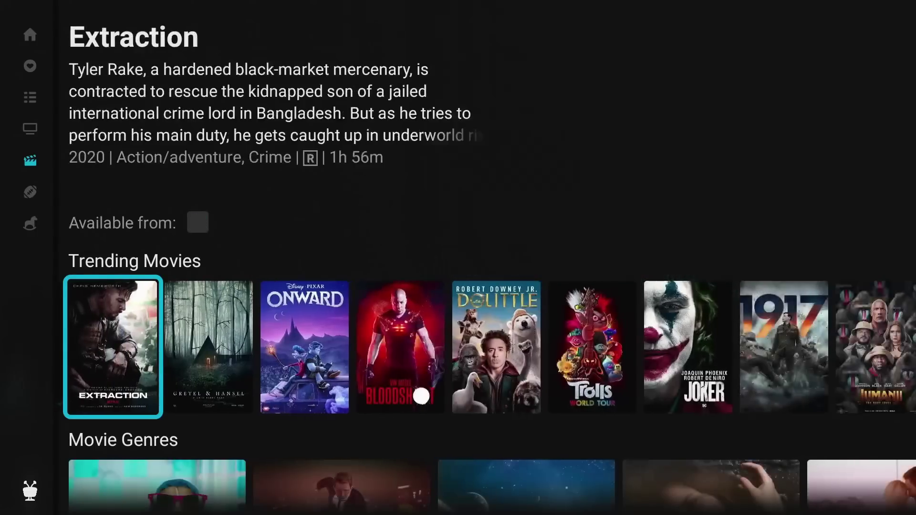
key("Right")
key("Right")
key("Right")
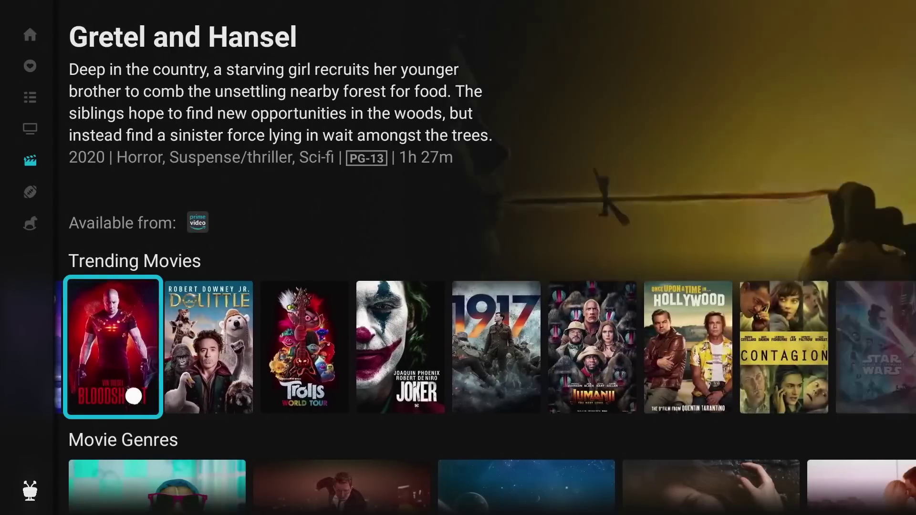
key("Down")
key("Down")
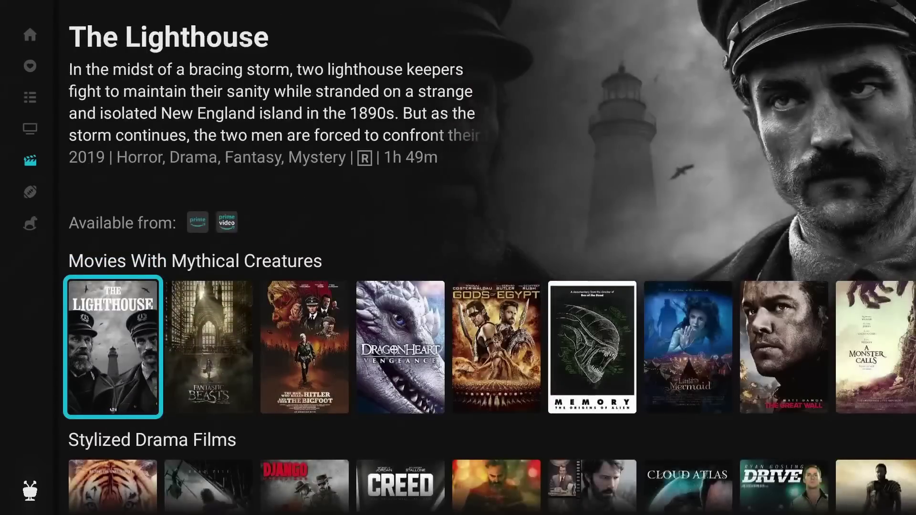
key("Home")
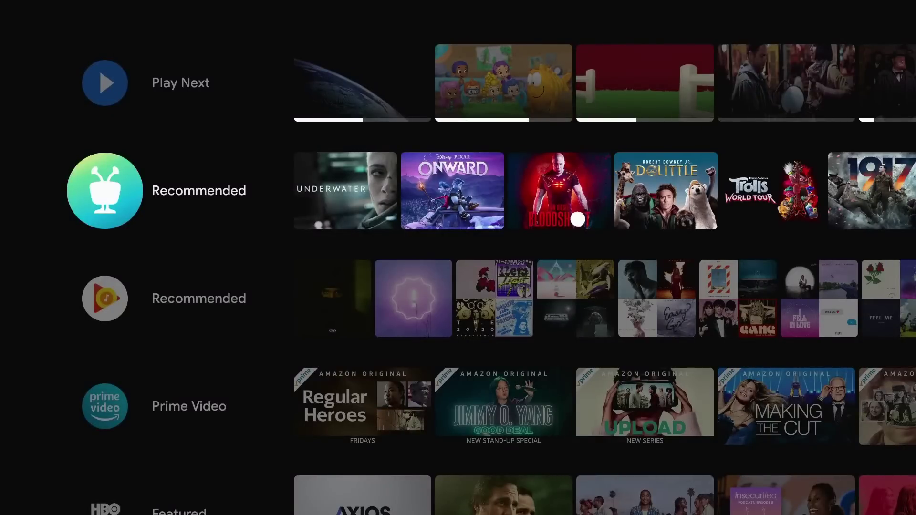